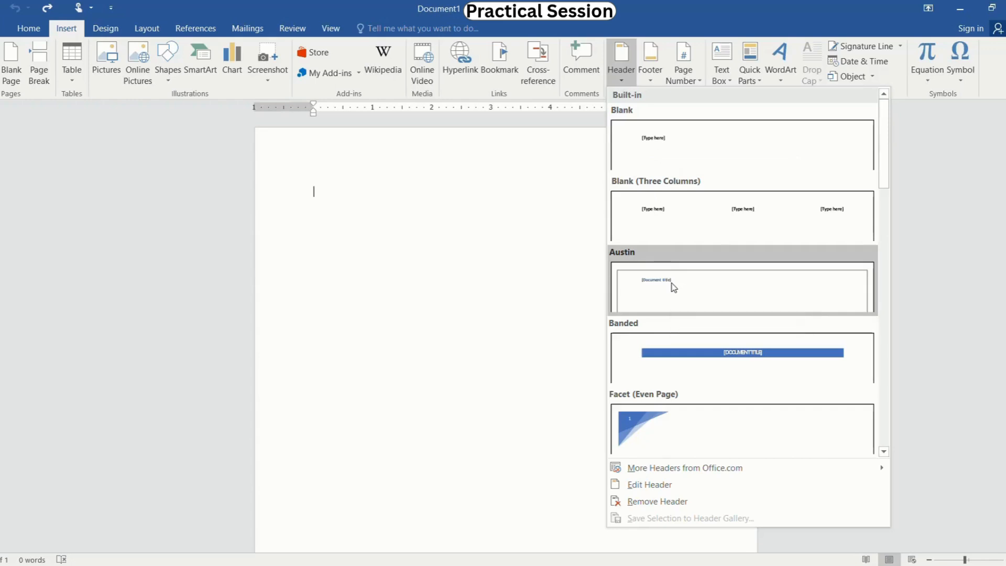
Step: Insert the Austin header and enter MY SCHOOL as its document title
left_click(674, 288)
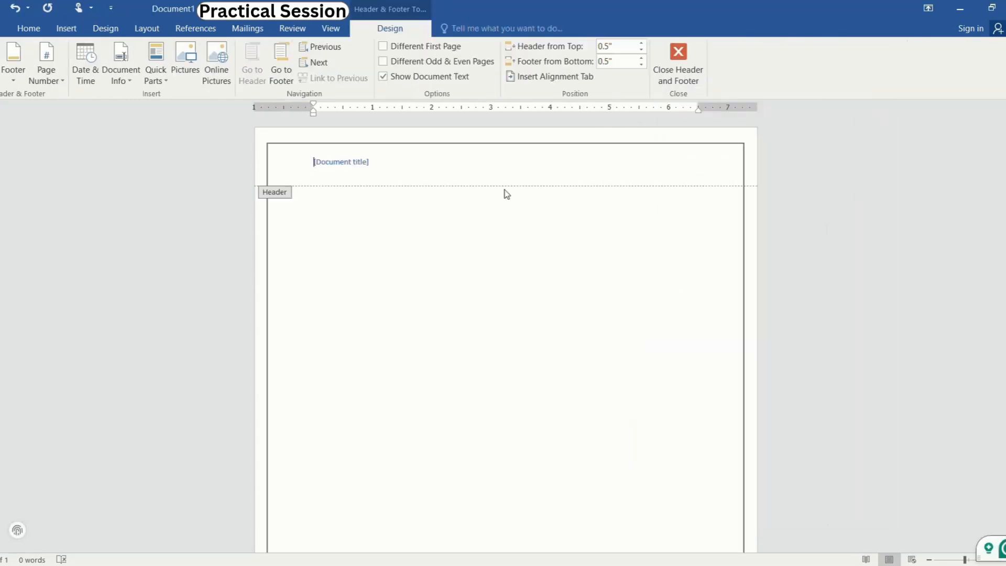
left_click(318, 170)
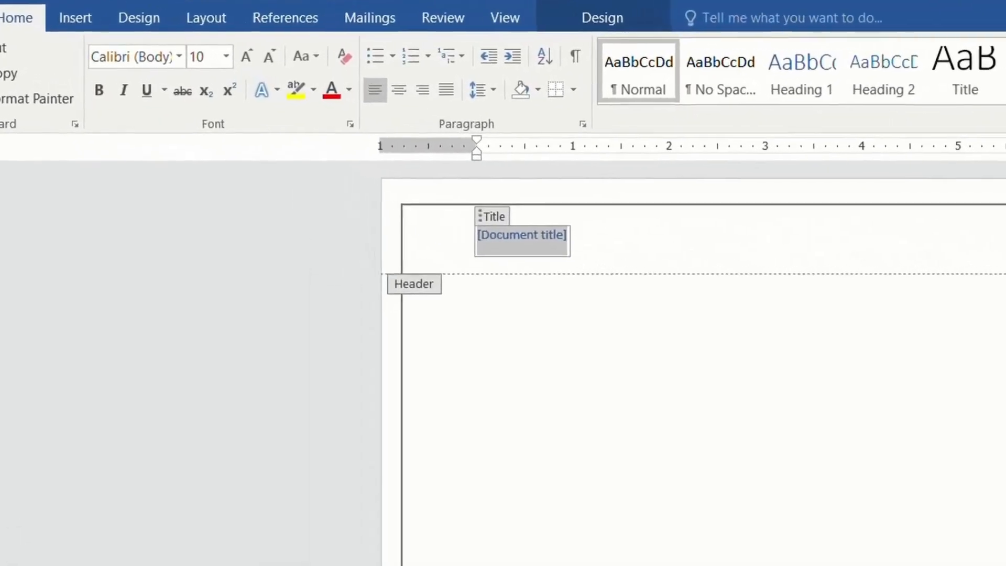
type("MY SCHOO")
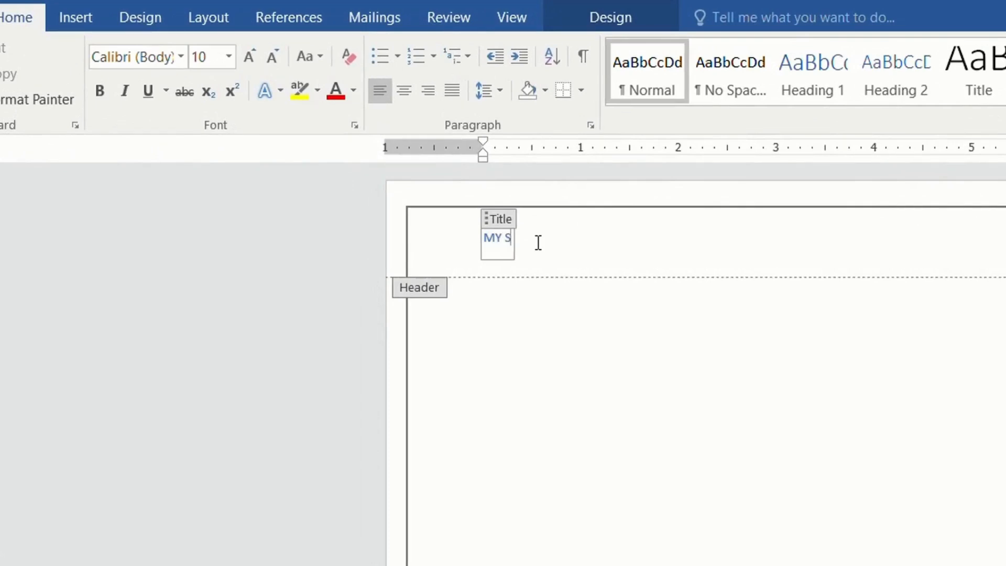
type("L")
Step: Format the header title MY SCHOOL as centred, bold, size 28, red text
left_click(402, 90)
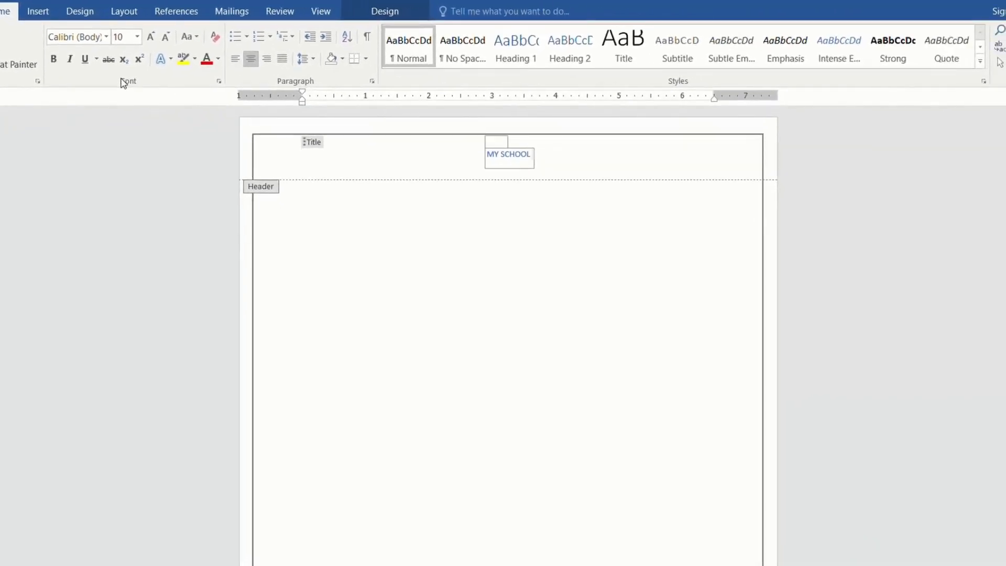
left_click(54, 63)
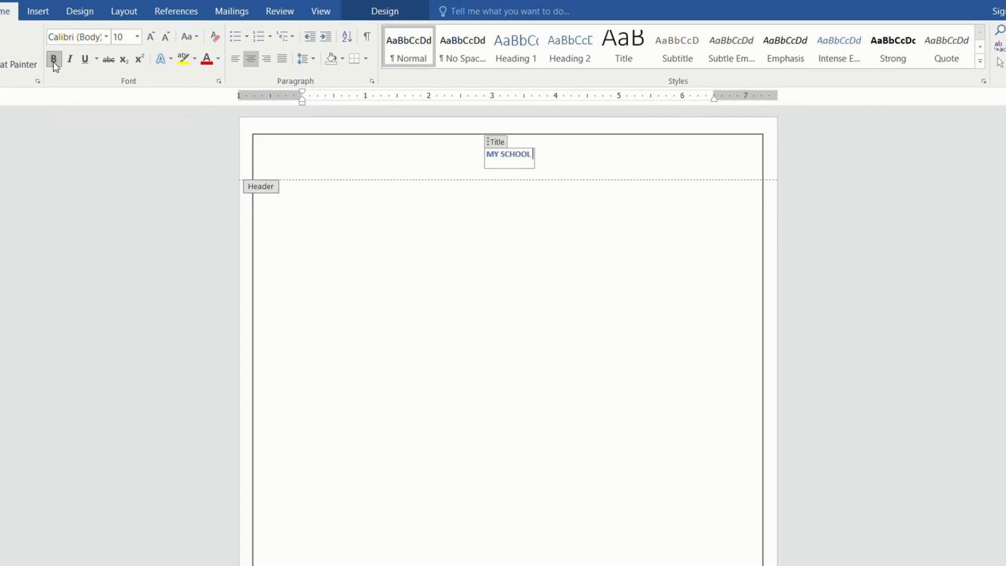
left_click(137, 38)
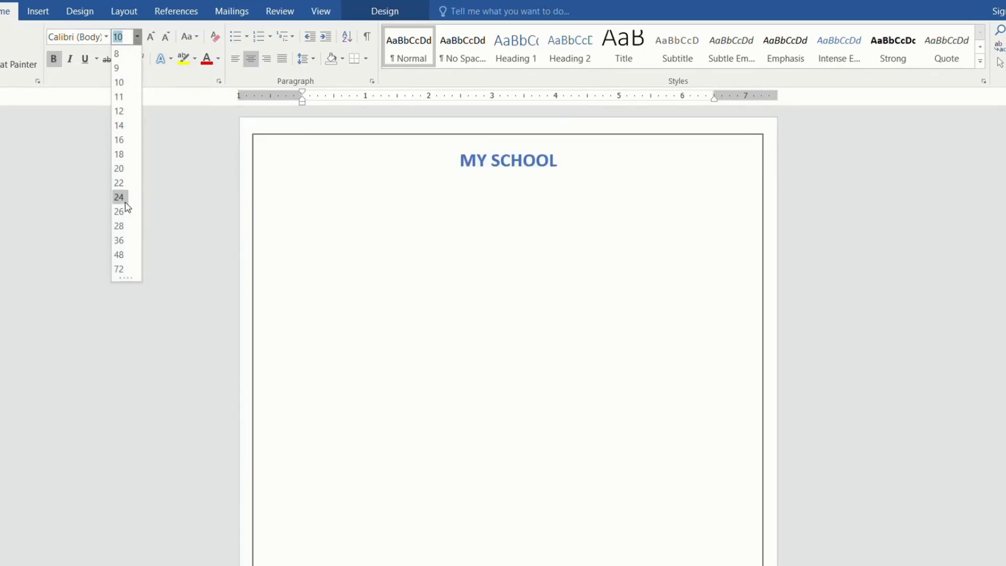
left_click(119, 226)
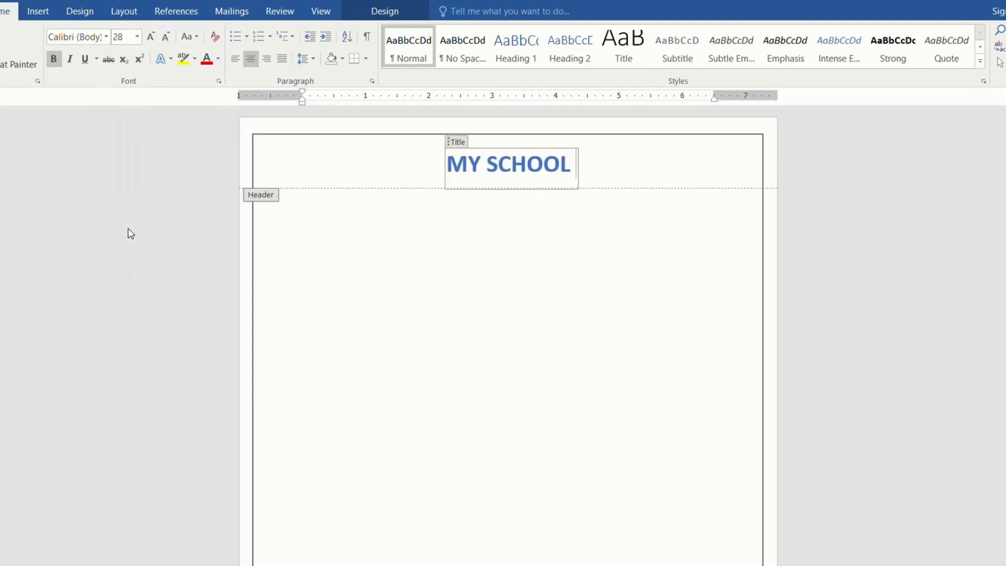
left_click(206, 60)
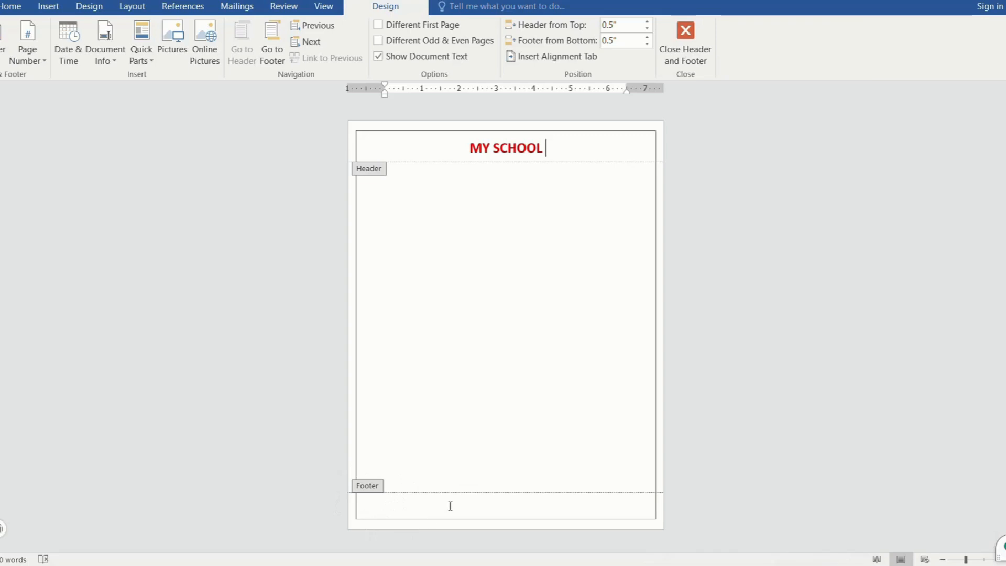
Step: Insert the built-in Blank footer and enter the person's first name in its text placeholder
left_click(49, 7)
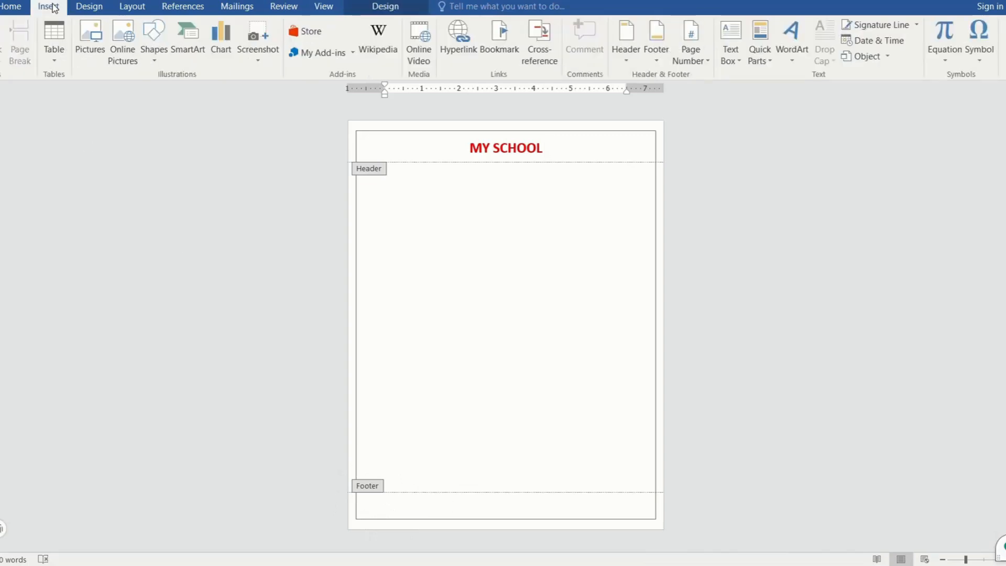
left_click(664, 59)
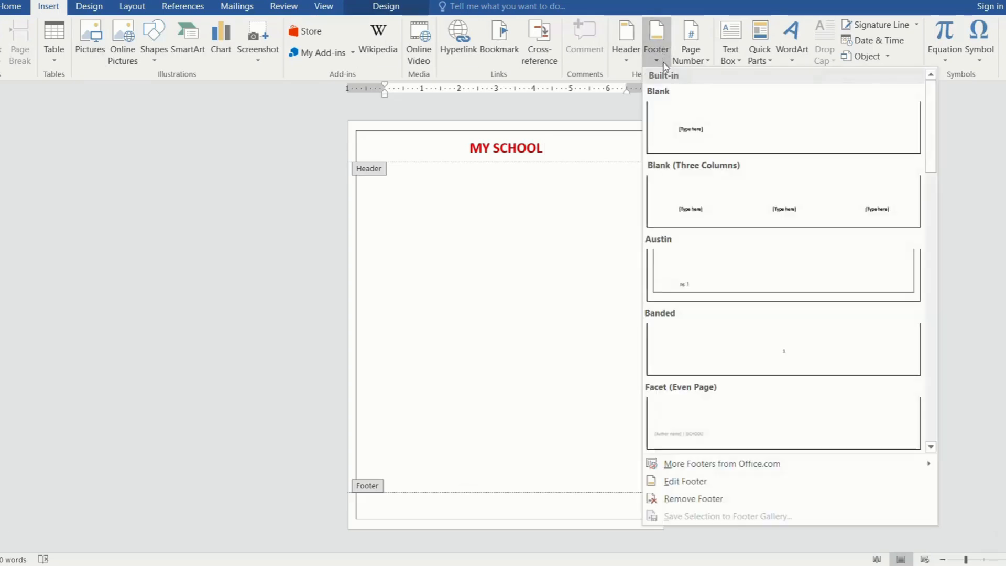
left_click(689, 133)
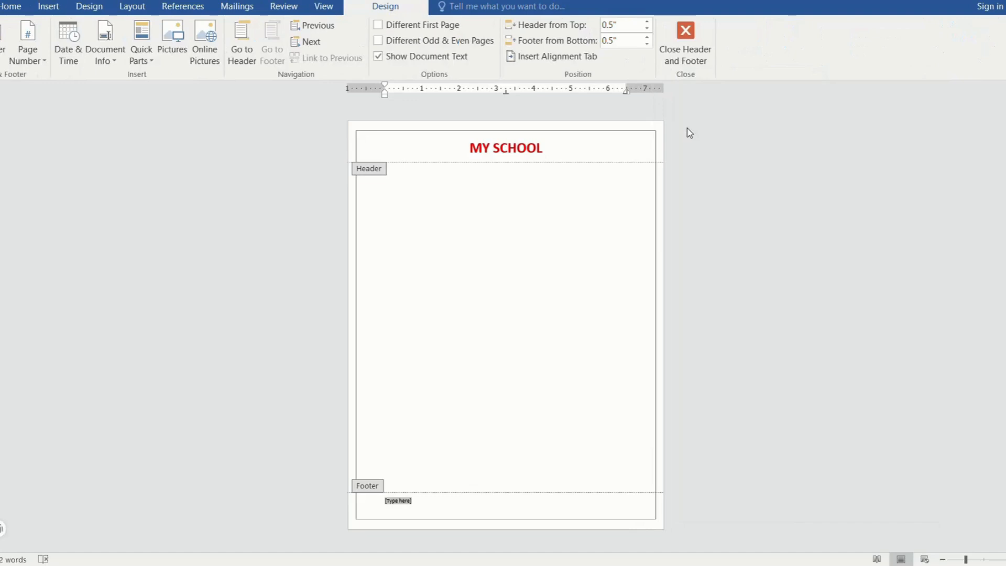
type("Riya")
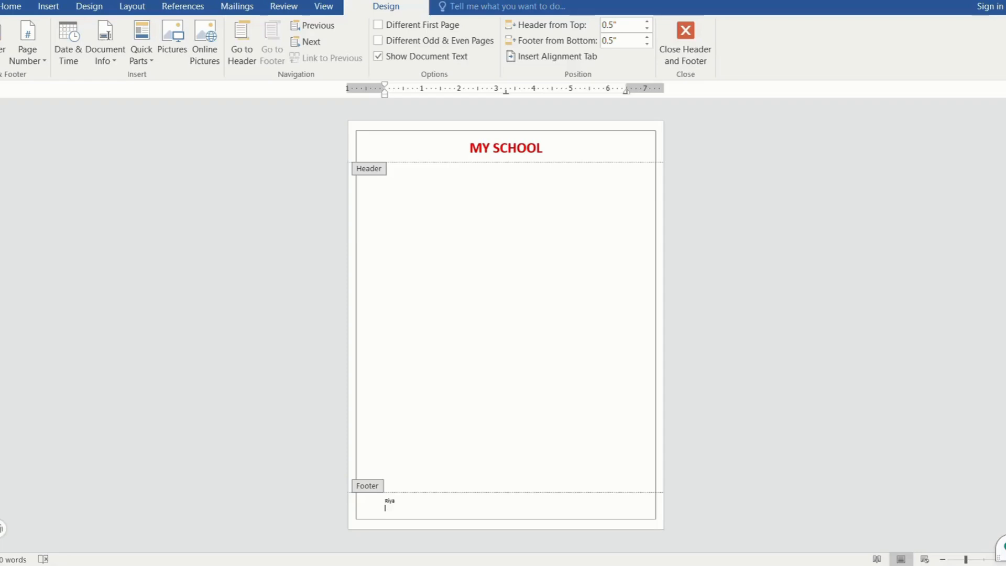
Step: Insert a page number at the bottom of the page using the Plain Number 2 style
left_click(48, 6)
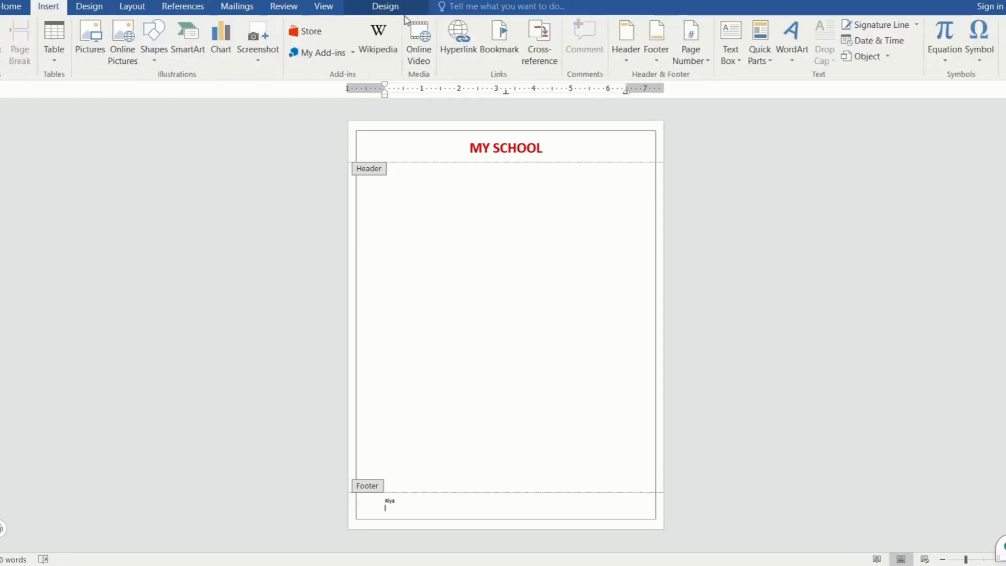
left_click(706, 58)
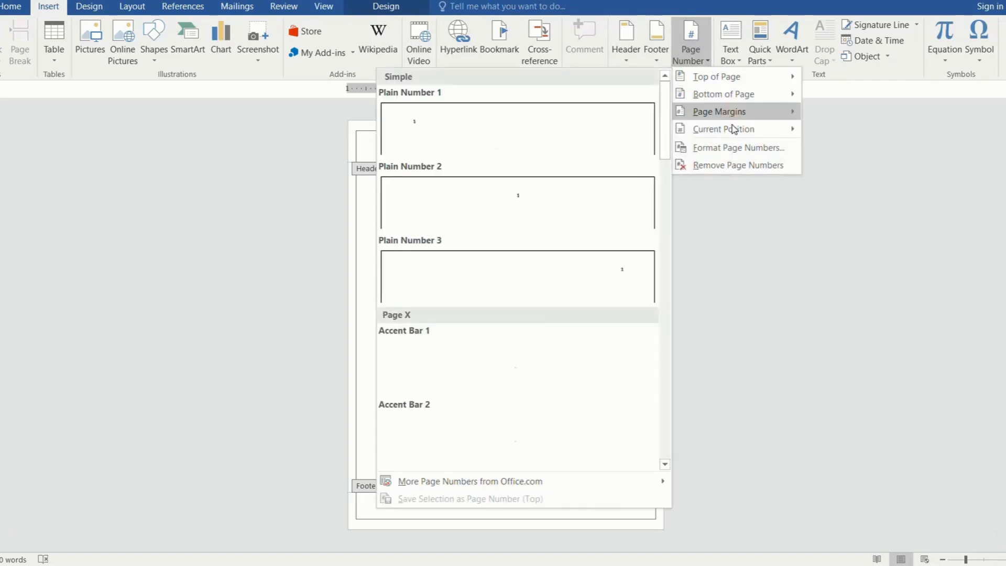
mouse_move(723, 83)
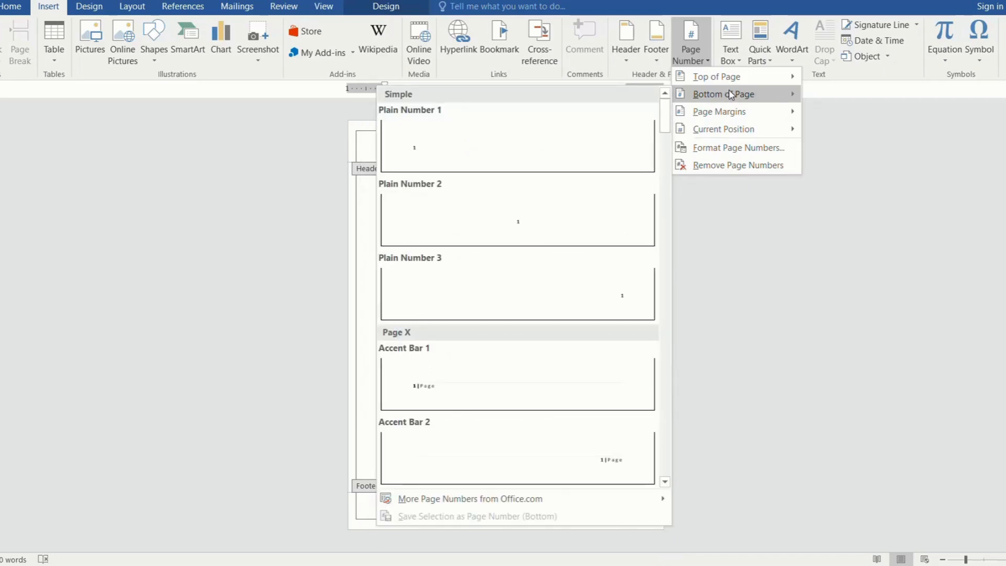
left_click(598, 221)
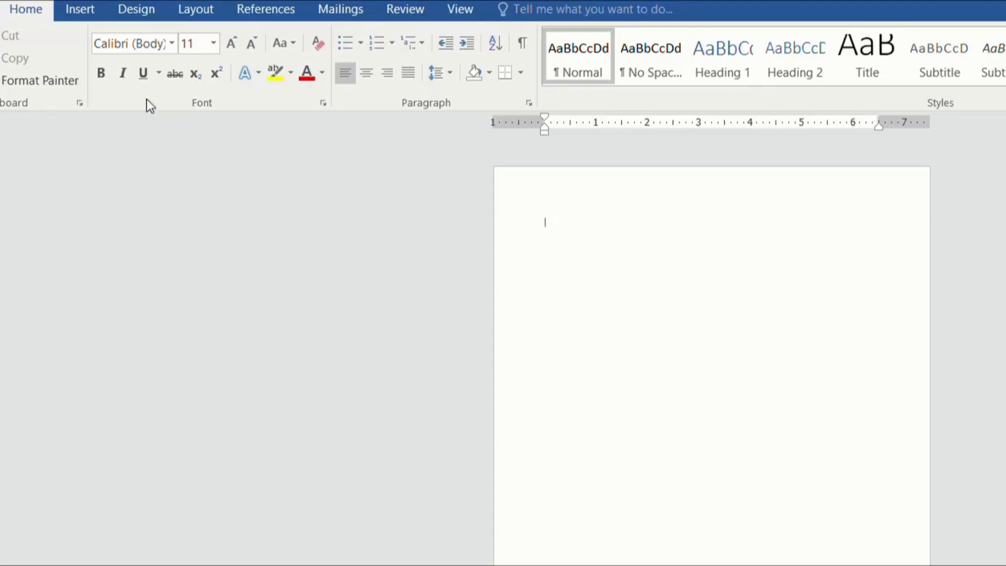
Step: Insert the picture fight1 from the Desktop folder and enlarge it proportionally to about 5.3 inches wide
left_click(75, 11)
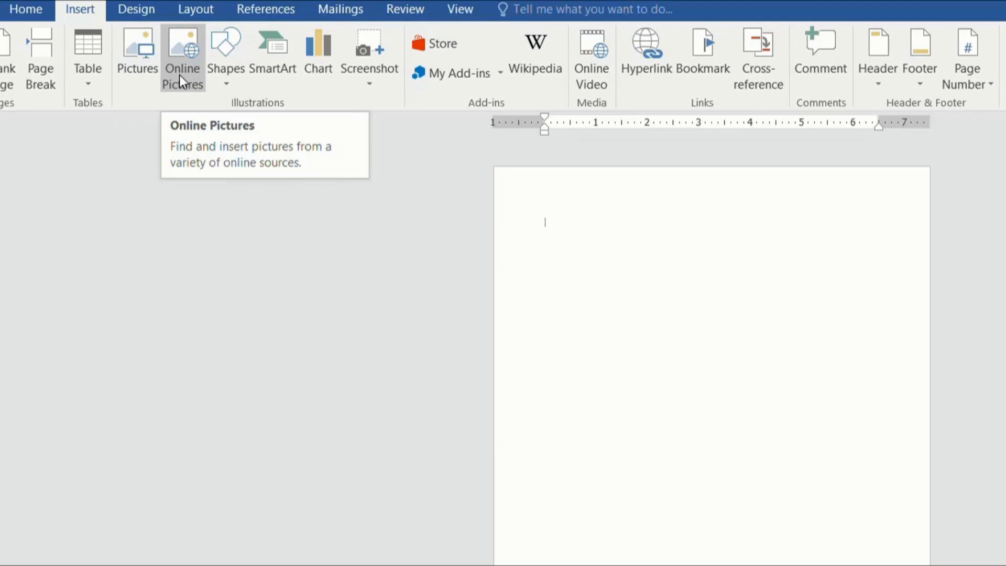
left_click(137, 61)
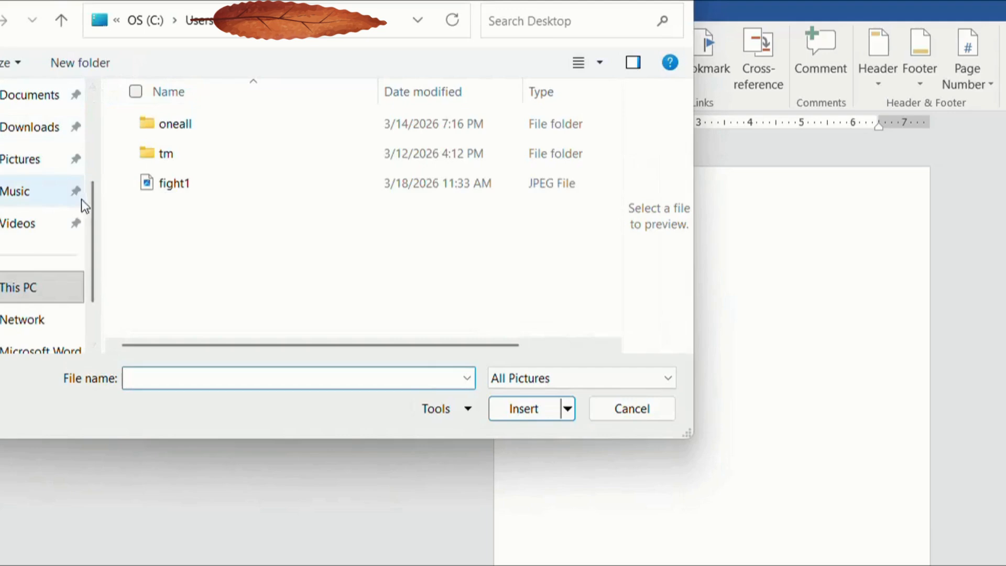
left_click_drag(92, 202, 95, 157)
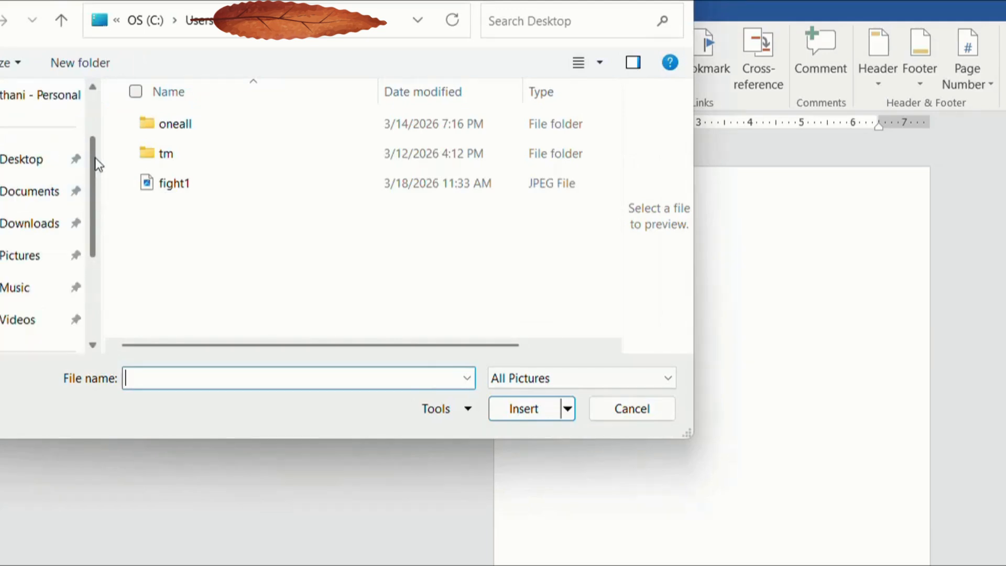
left_click(218, 191)
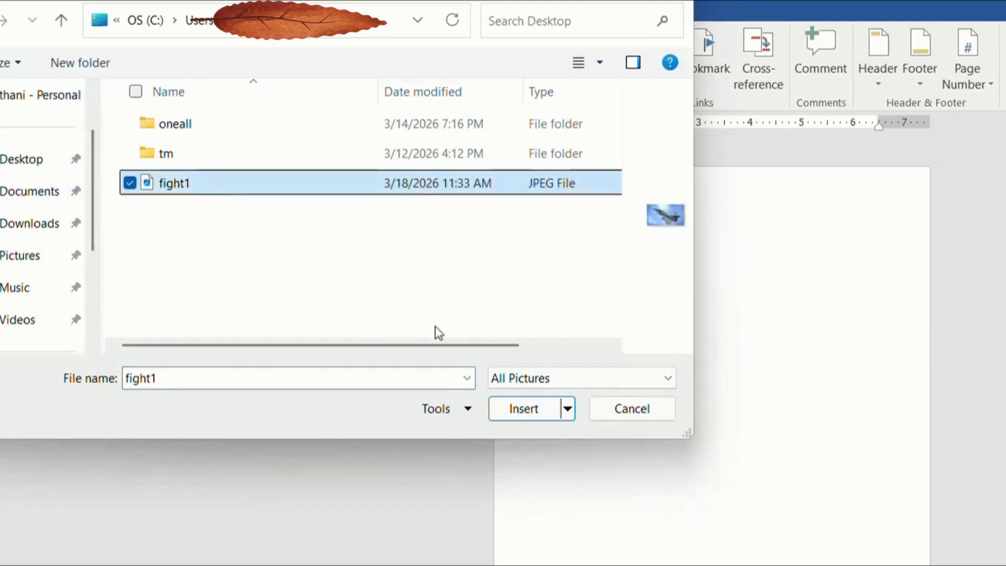
left_click(528, 409)
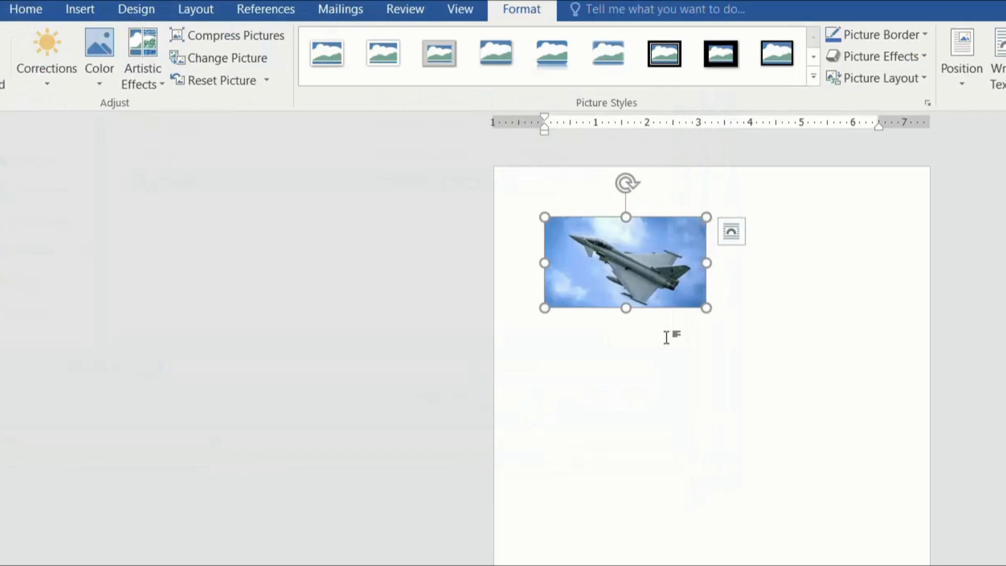
left_click_drag(706, 307, 766, 367)
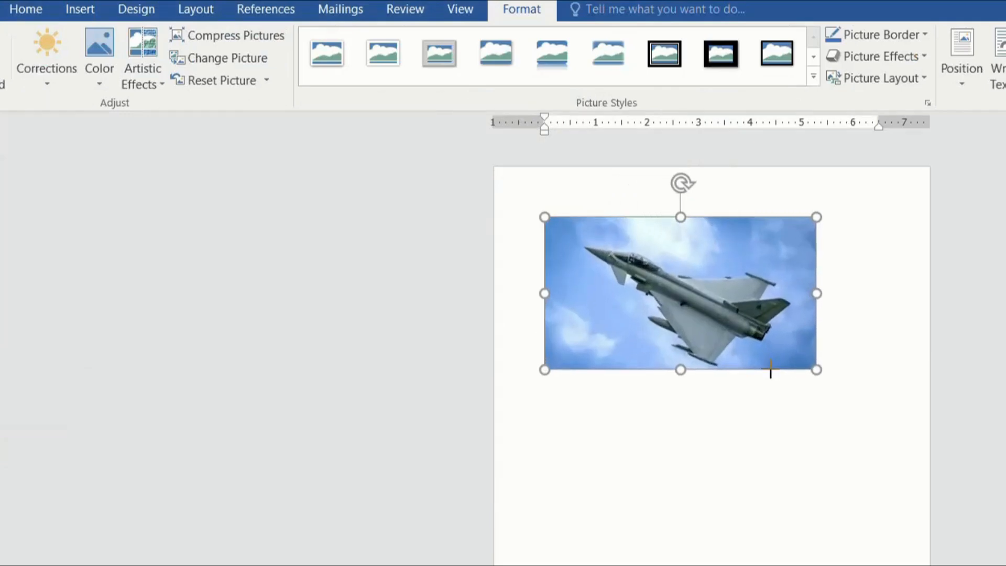
left_click(802, 449)
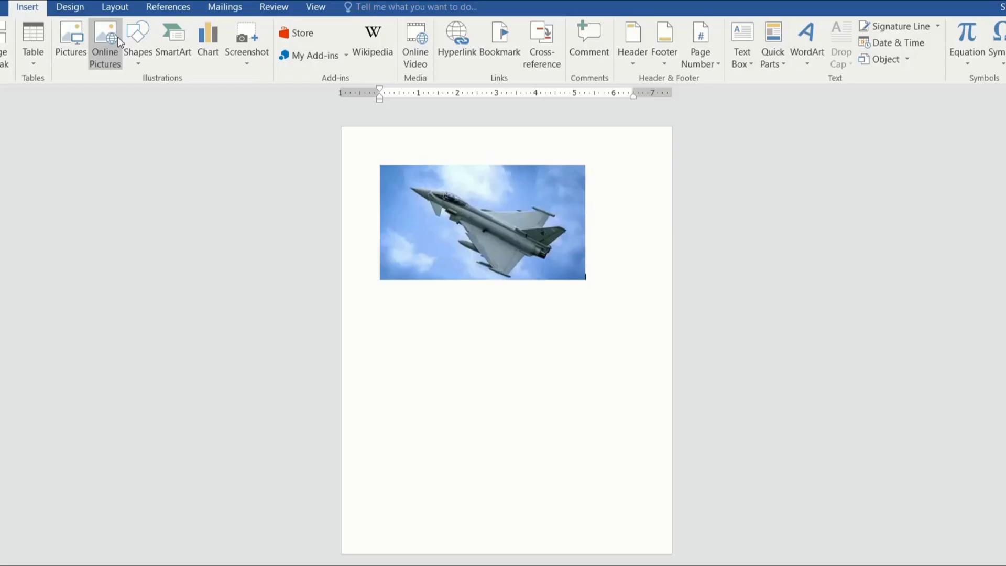
Step: Insert the online picture of a standing tiger on white from a Bing search for "tiger", and enlarge it to about 7 inches wide
left_click(102, 47)
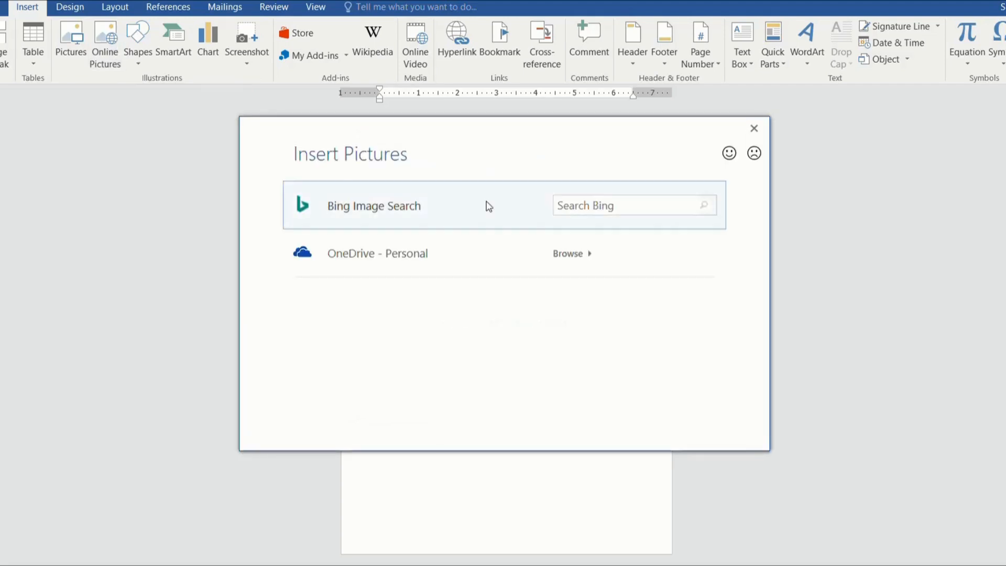
left_click(567, 206)
type("tiger")
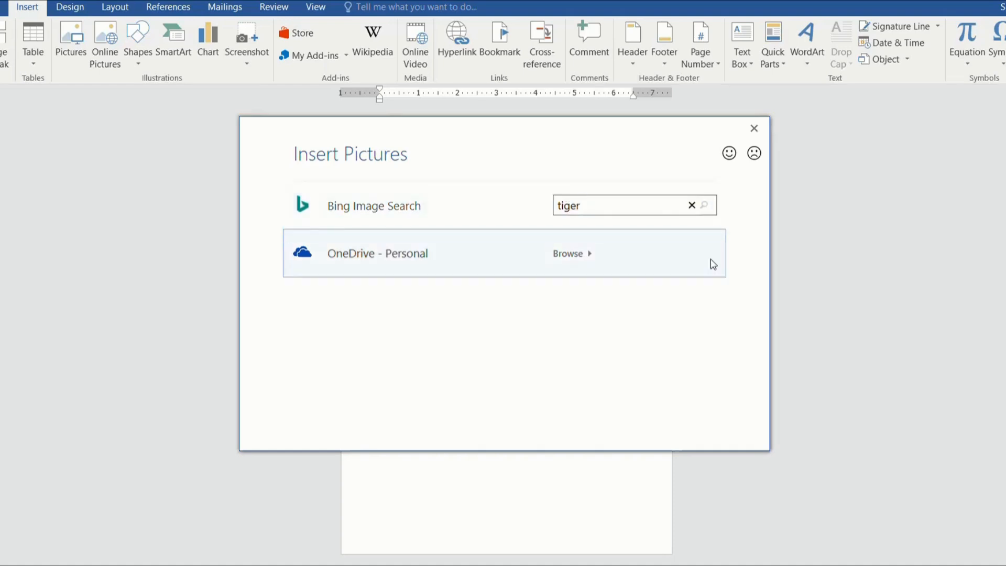
key("Return")
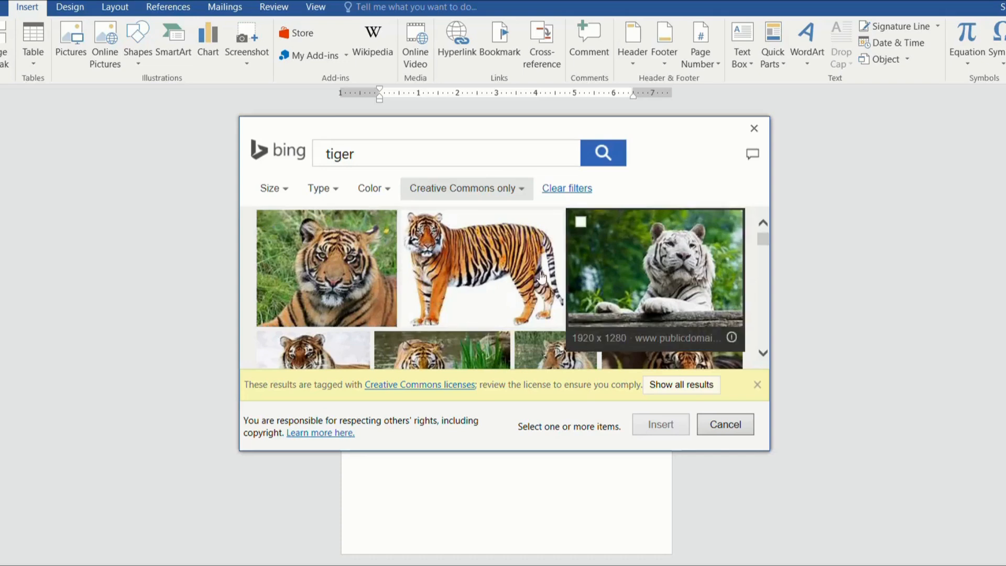
left_click(532, 278)
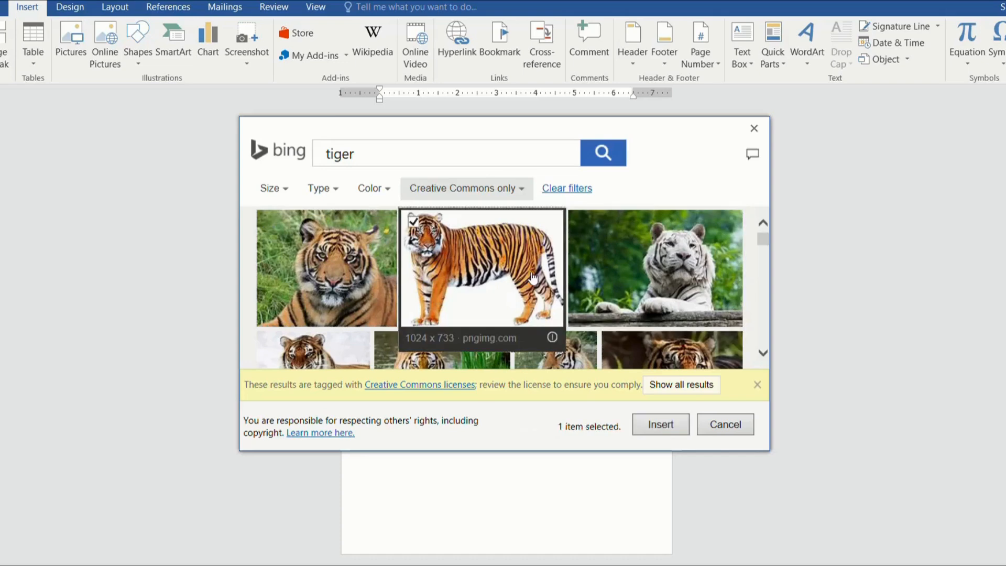
left_click(659, 425)
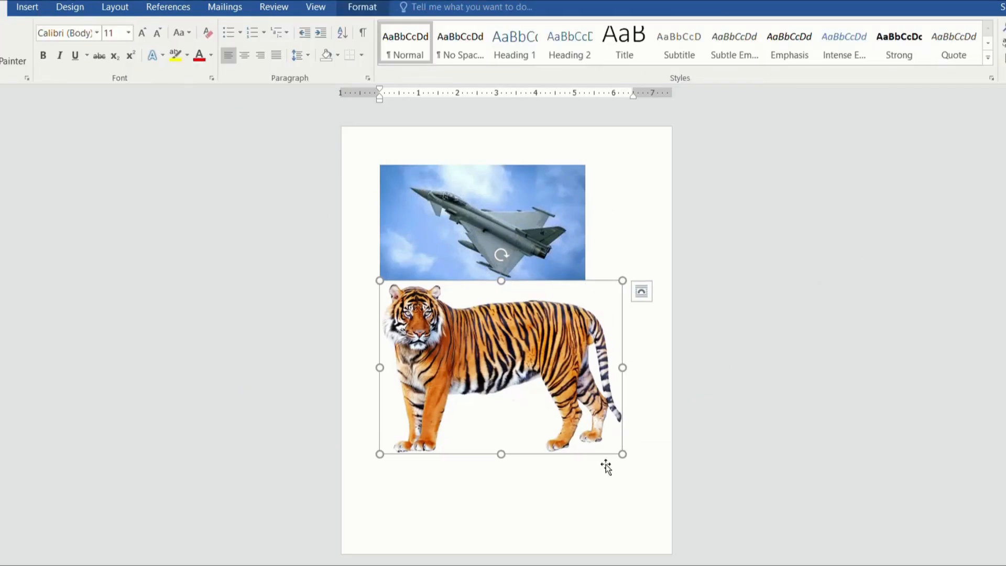
left_click_drag(623, 454, 598, 476)
Step: Set the tiger picture's text wrapping to Square and move it slightly lower on the page
right_click(580, 385)
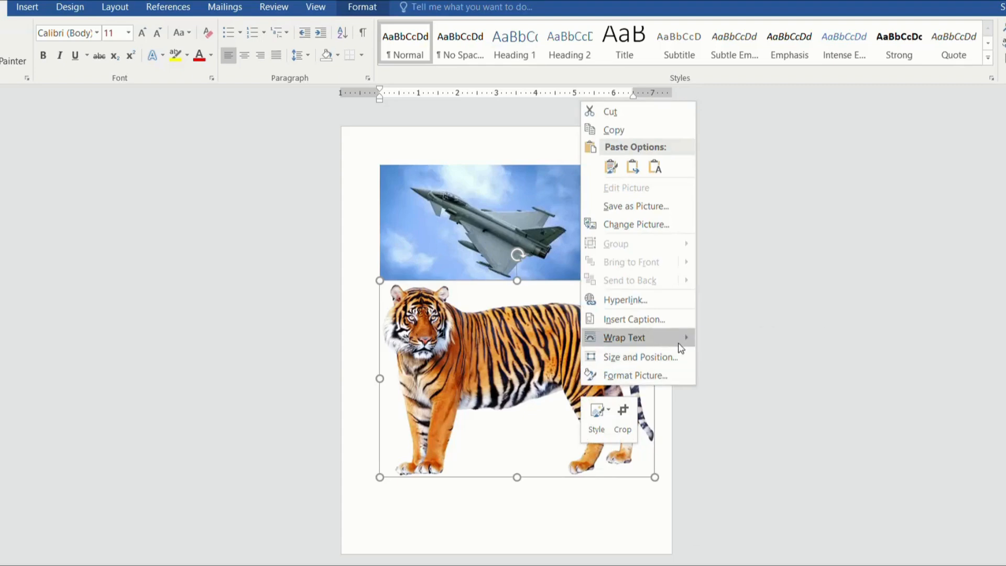
mouse_move(681, 347)
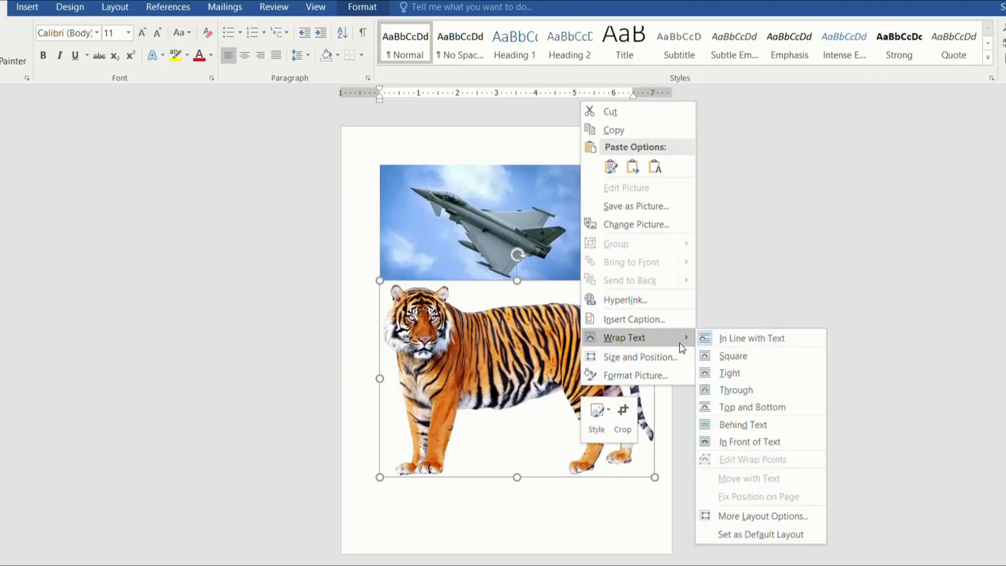
left_click(737, 360)
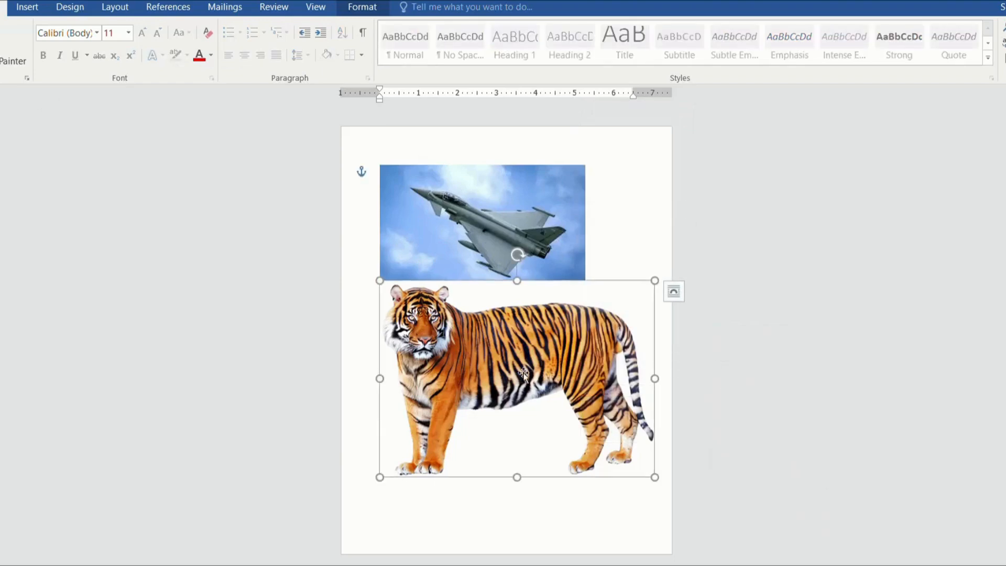
left_click_drag(524, 374, 512, 406)
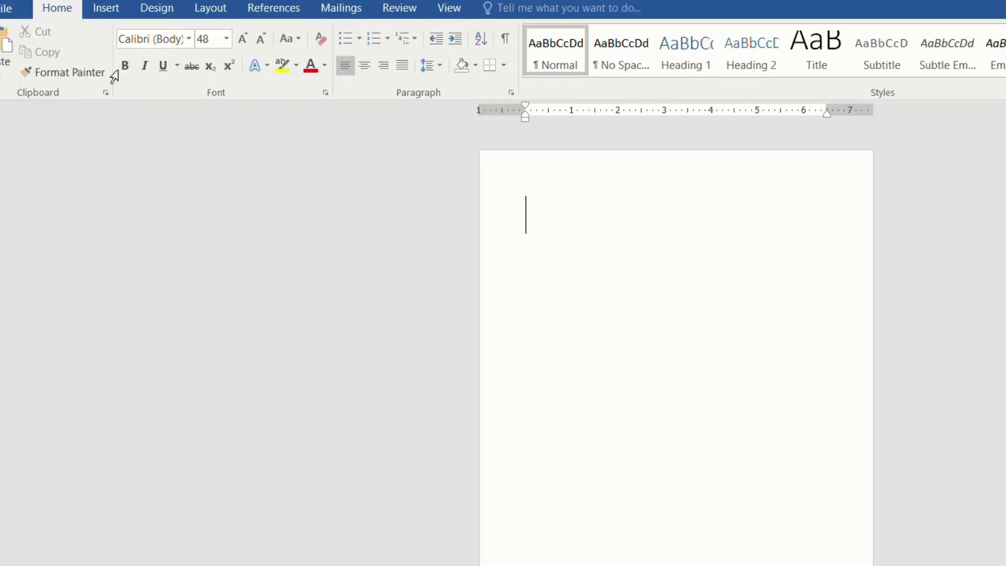
Step: Insert a table with three columns and three rows at the start of the blank document
left_click(110, 13)
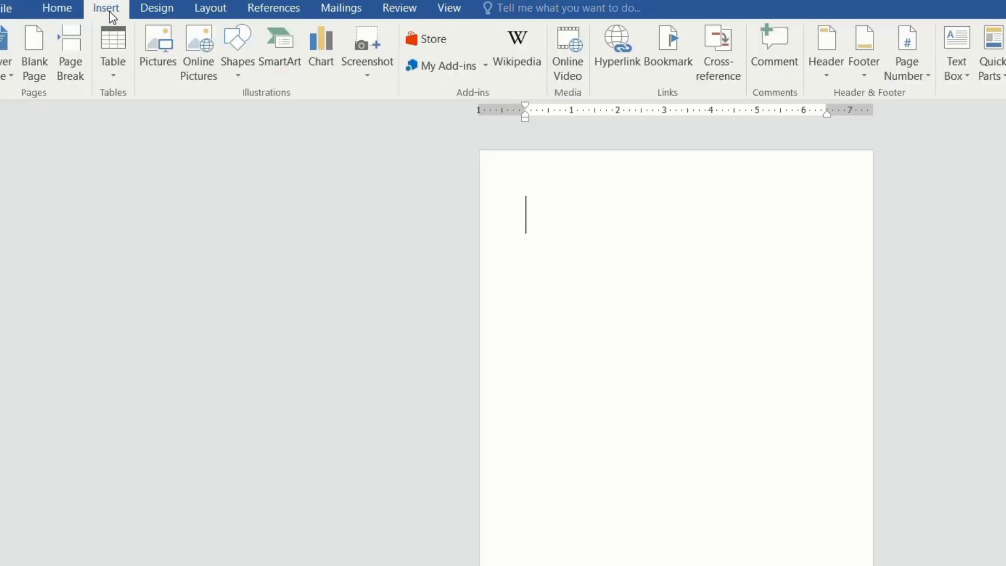
left_click(124, 63)
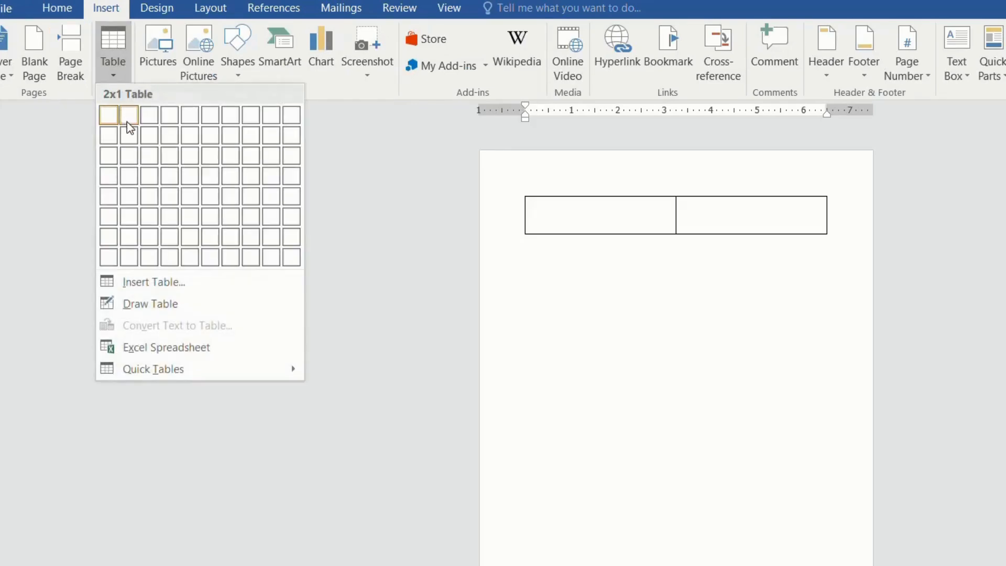
left_click(148, 155)
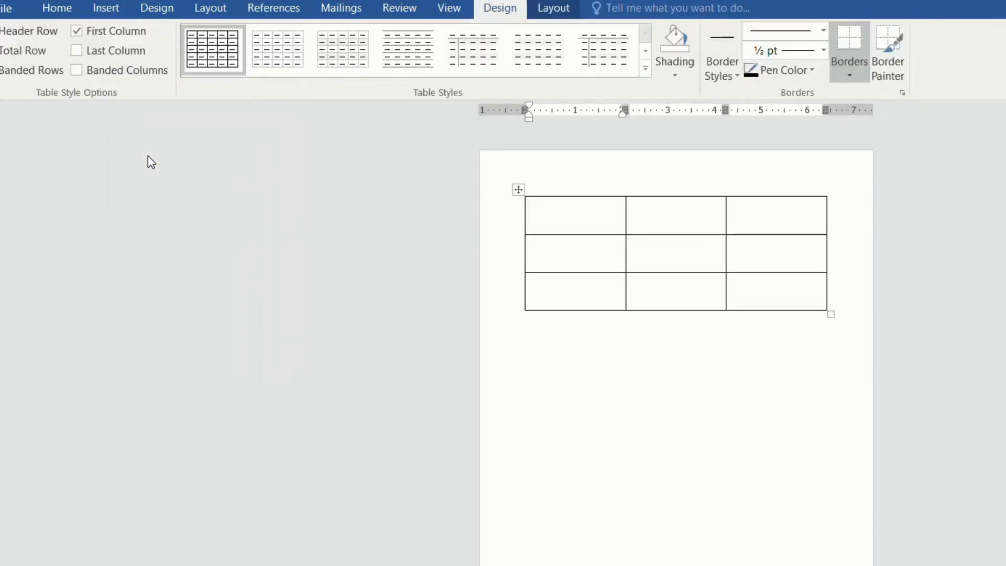
Step: Enter the text Apple in the first cell of the table's first row
type("Apple")
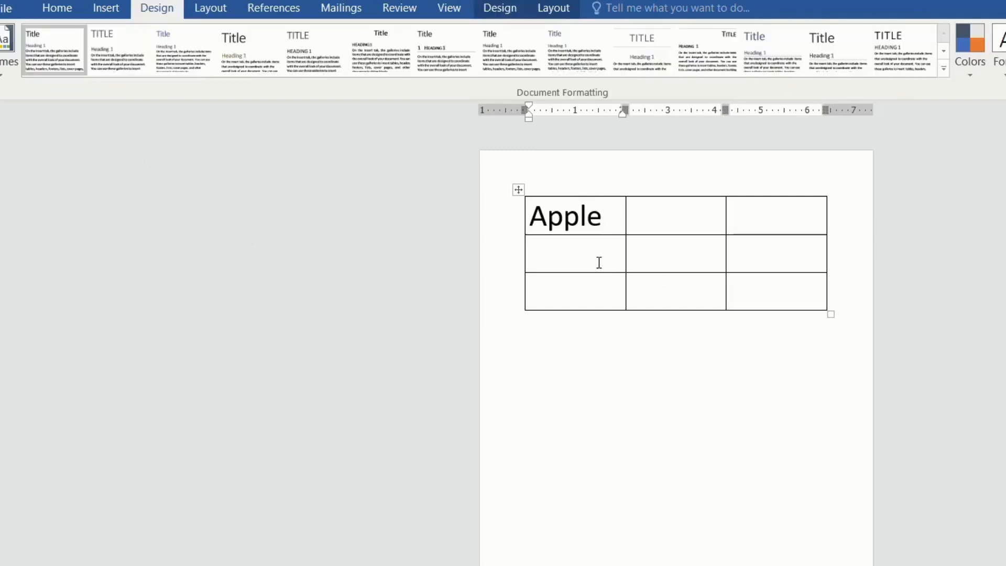
Step: Give all borders of the table an orange theme colour and a width of 2 ¼ pt through the table properties
right_click(665, 258)
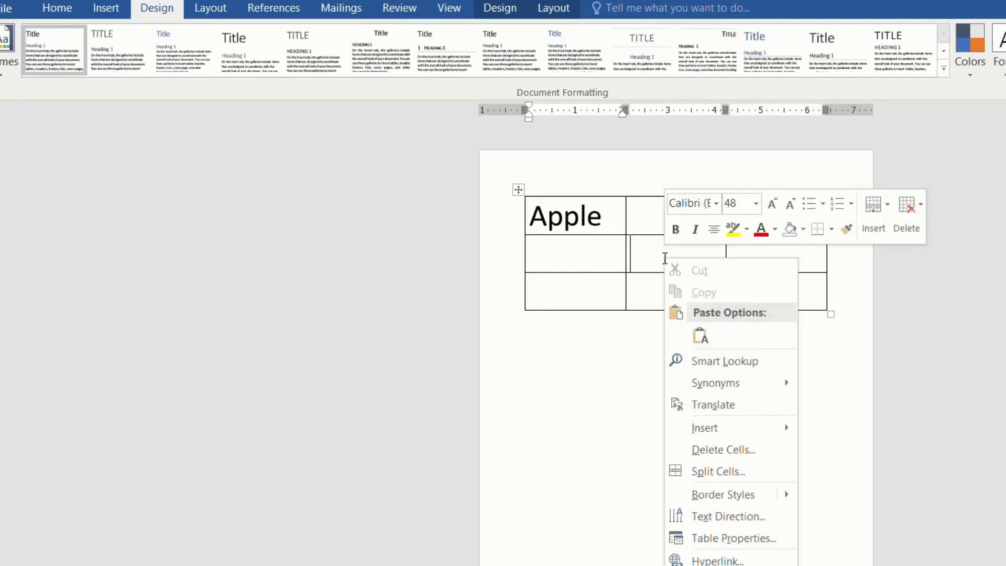
left_click(766, 543)
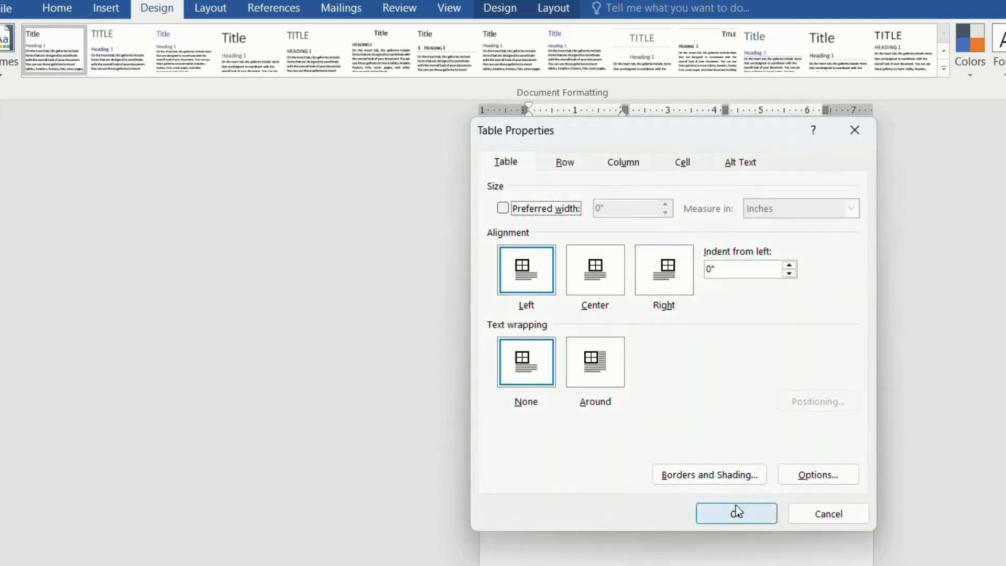
left_click(720, 482)
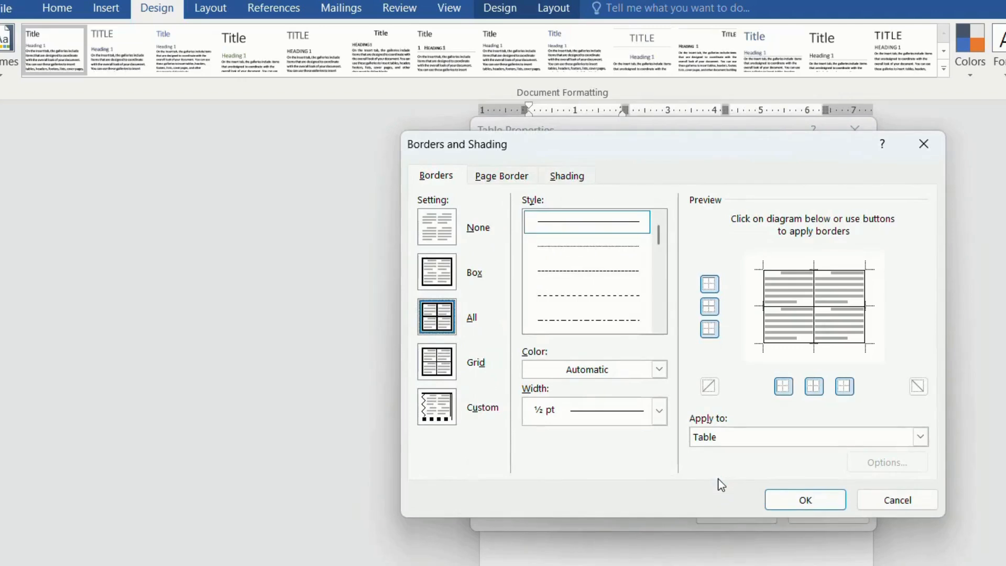
left_click(661, 370)
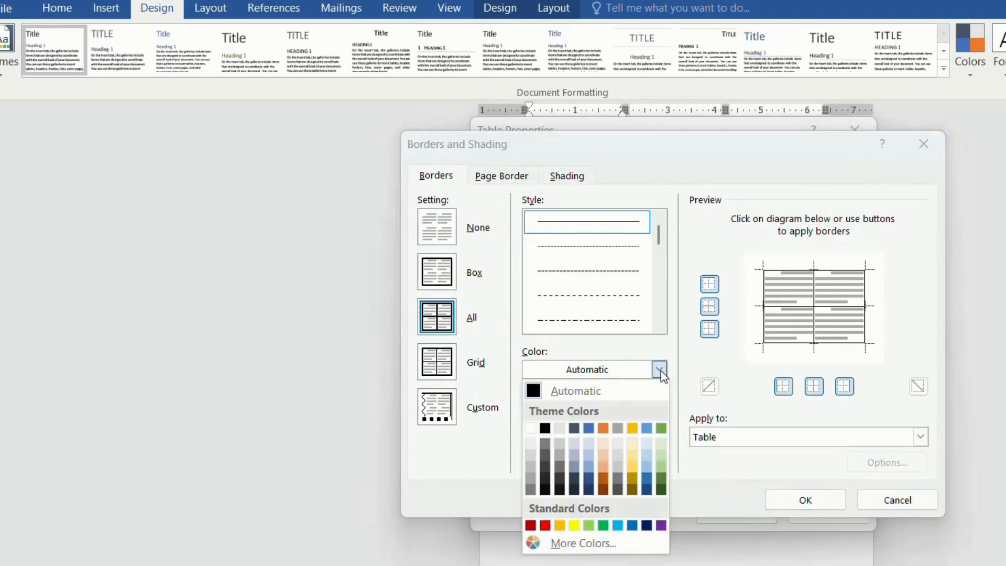
left_click(603, 428)
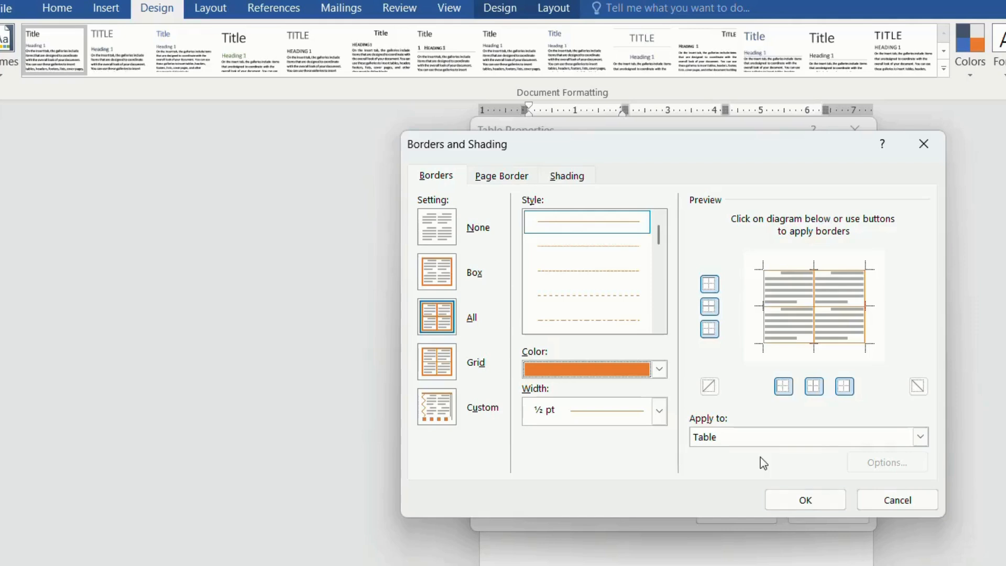
left_click(659, 416)
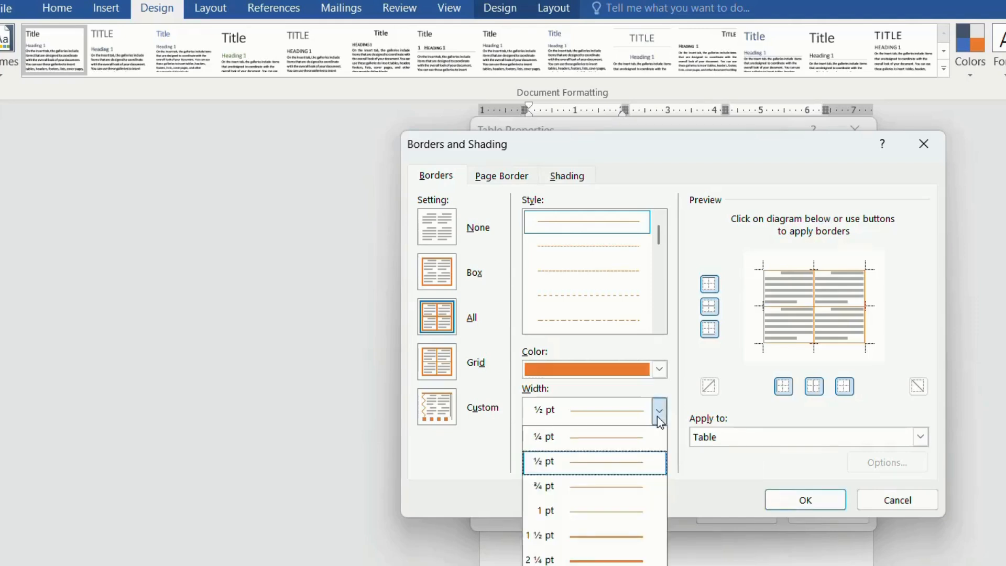
left_click(635, 560)
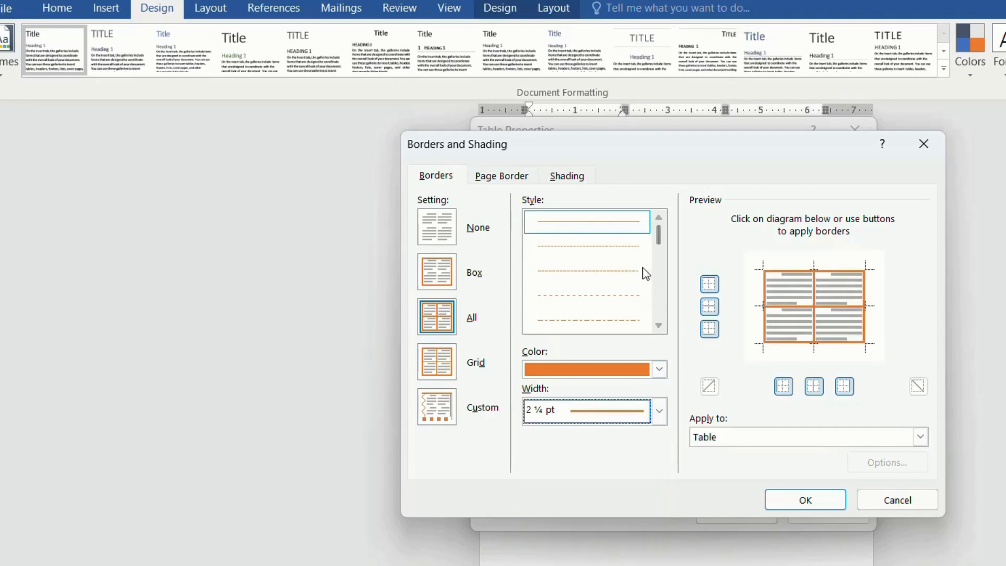
left_click(805, 500)
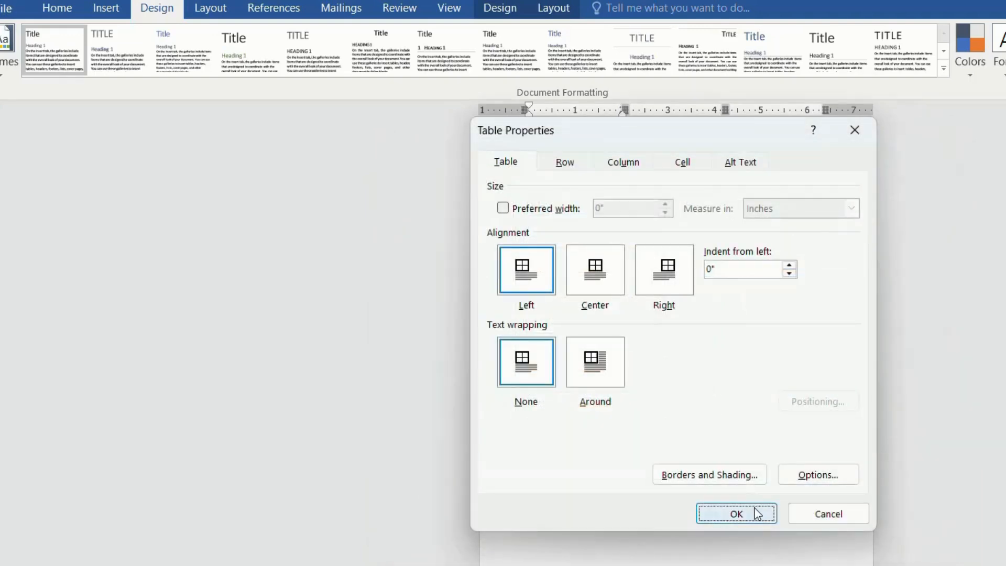
left_click(754, 512)
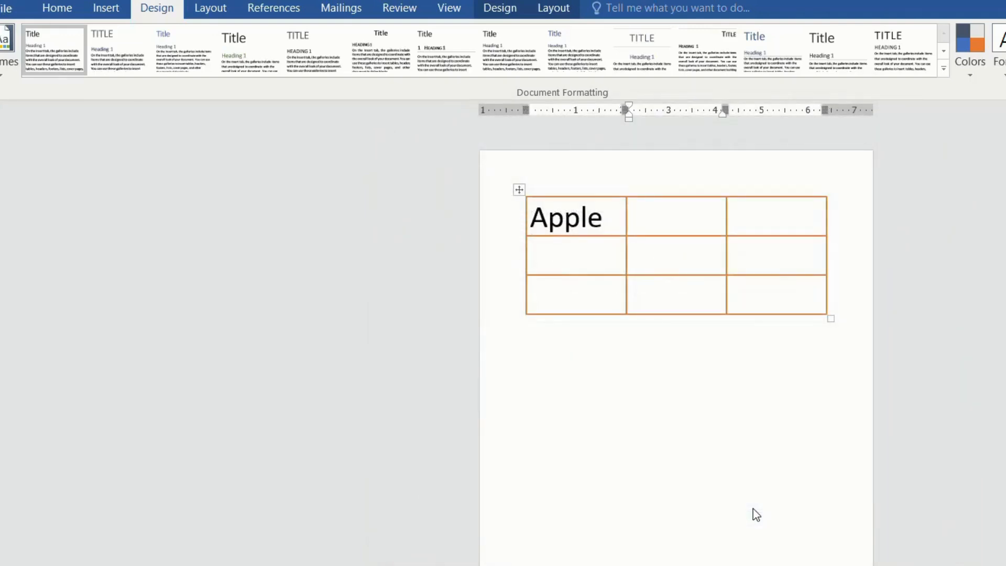